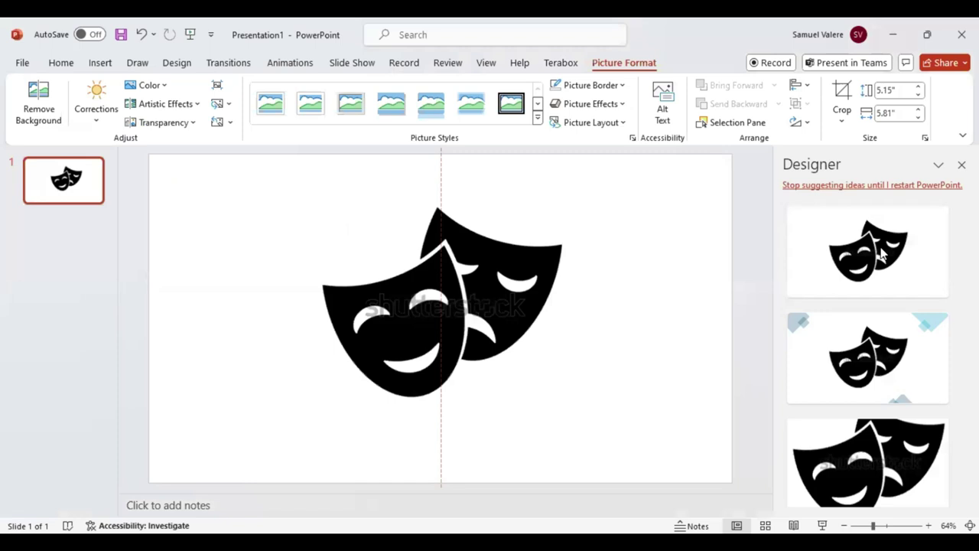
Step: Set the masks picture's transparency to 81% so it becomes a light grey reference
{"action": "left_click", "coordinate": [893, 188]}
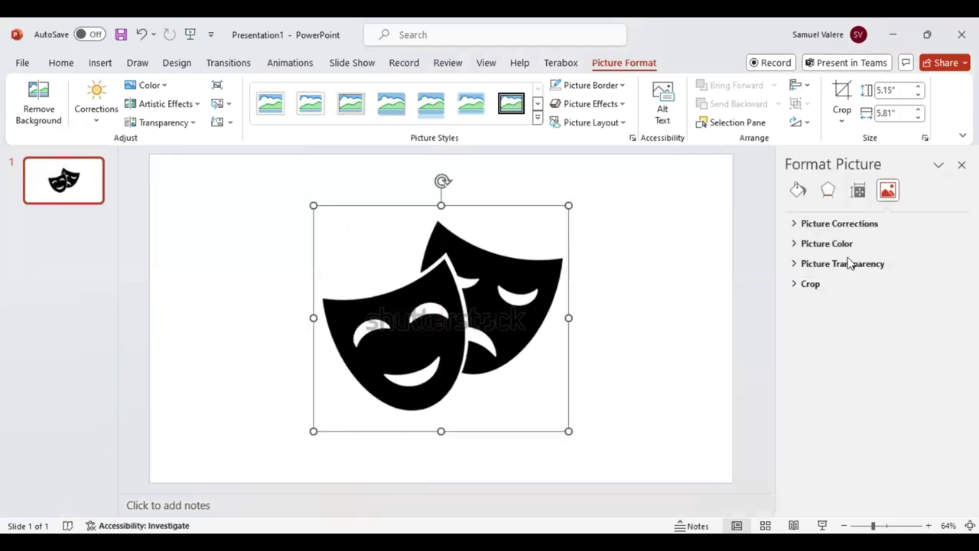
{"action": "left_click", "coordinate": [851, 263]}
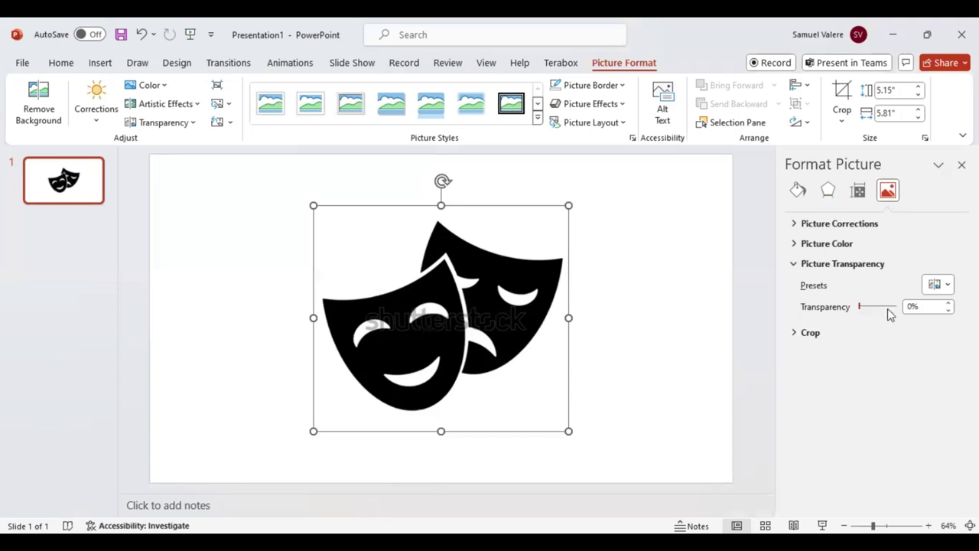
{"action": "left_click", "coordinate": [888, 308]}
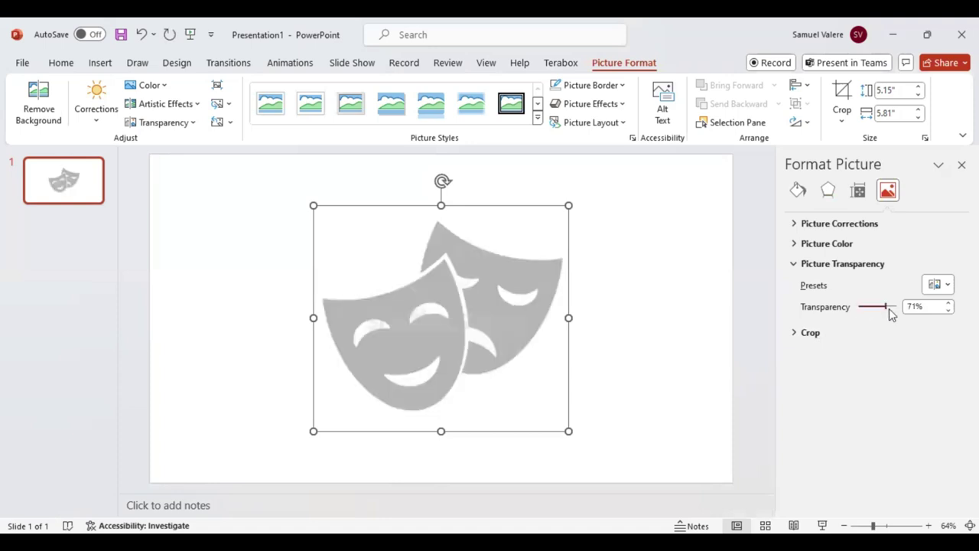
{"action": "left_click", "coordinate": [605, 198]}
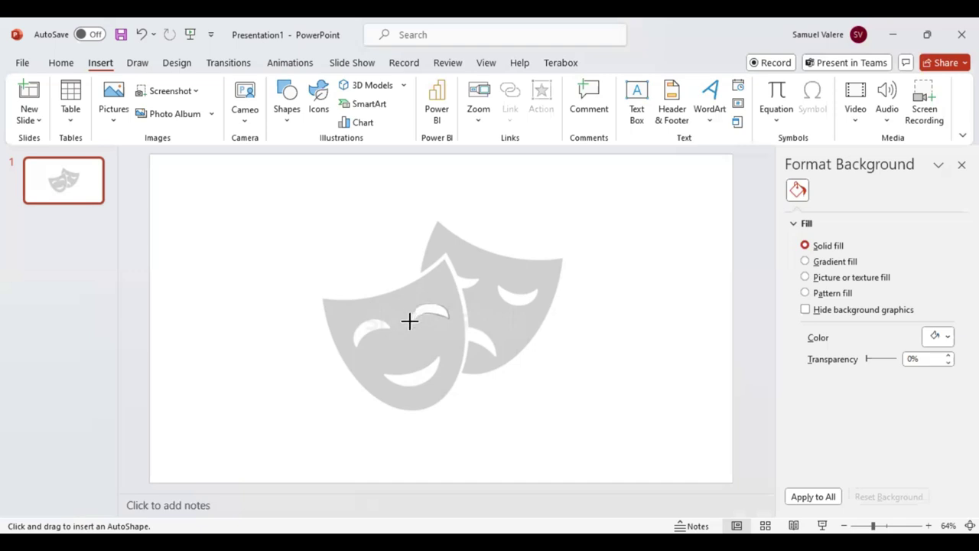
Step: Draw a blue arc over the comedy mask's right eye, then copy and rotate it onto the left eye
{"action": "left_click_drag", "start_coordinate": [406, 322], "coordinate": [452, 302]}
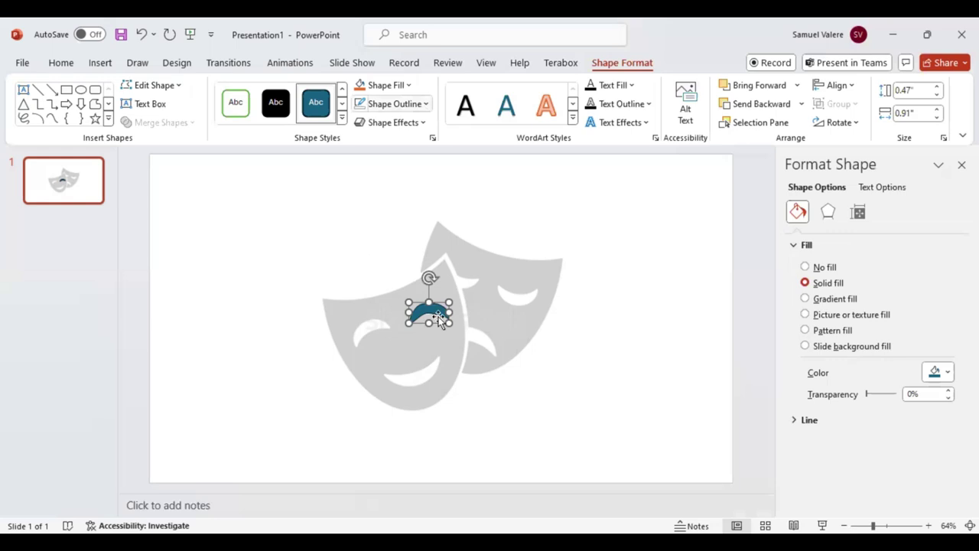
{"action": "left_click_drag", "start_coordinate": [429, 310], "coordinate": [435, 317]}
{"action": "left_click_drag", "start_coordinate": [367, 330], "coordinate": [367, 332]}
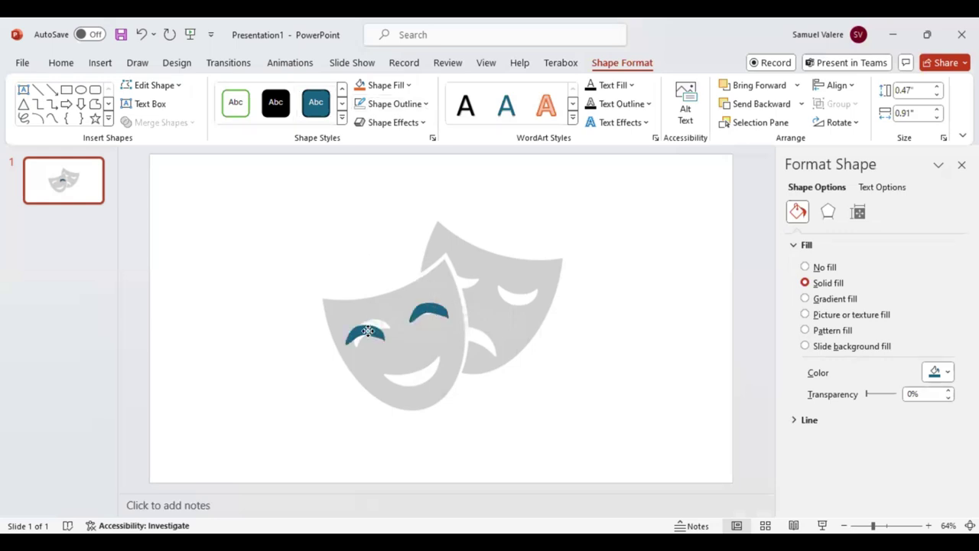
{"action": "left_click_drag", "start_coordinate": [365, 296], "coordinate": [350, 301]}
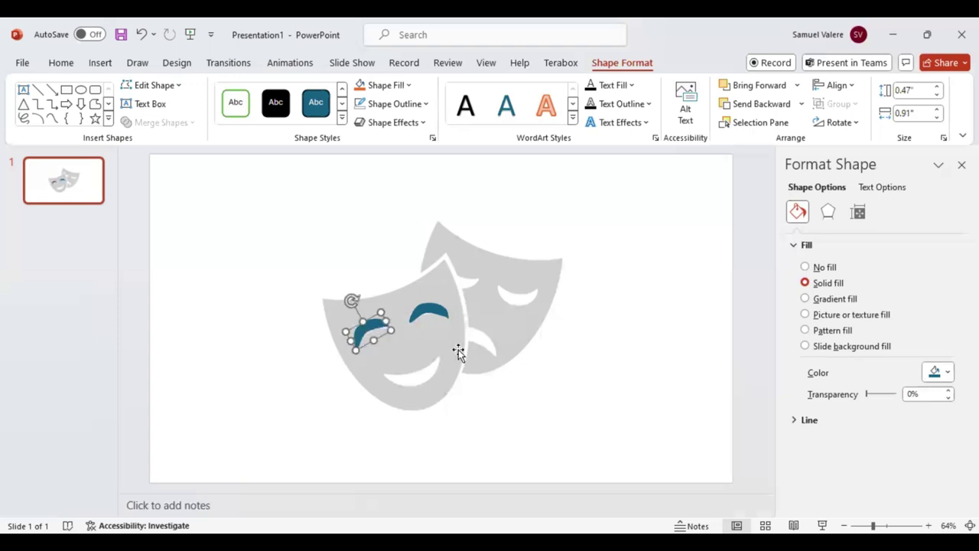
{"action": "left_click", "coordinate": [52, 118]}
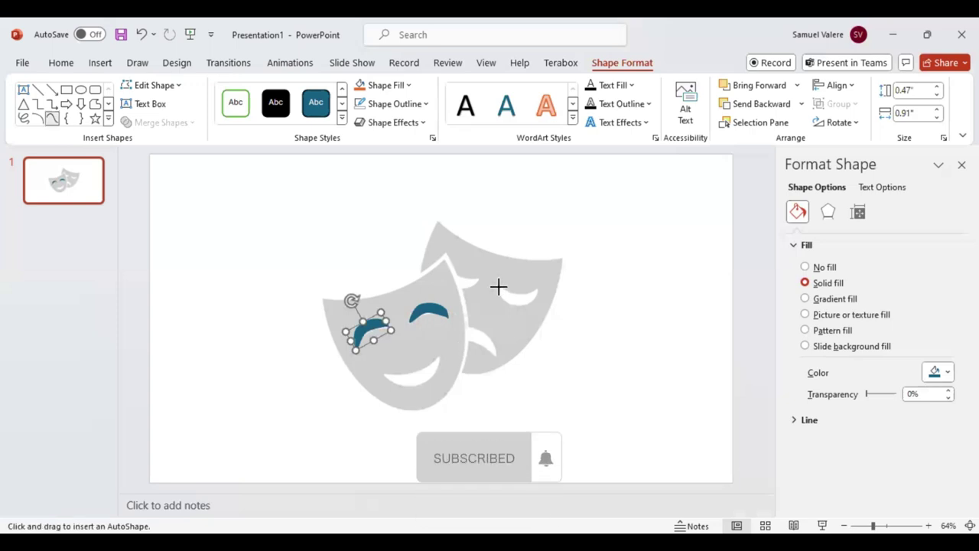
{"action": "key", "text": "Escape"}
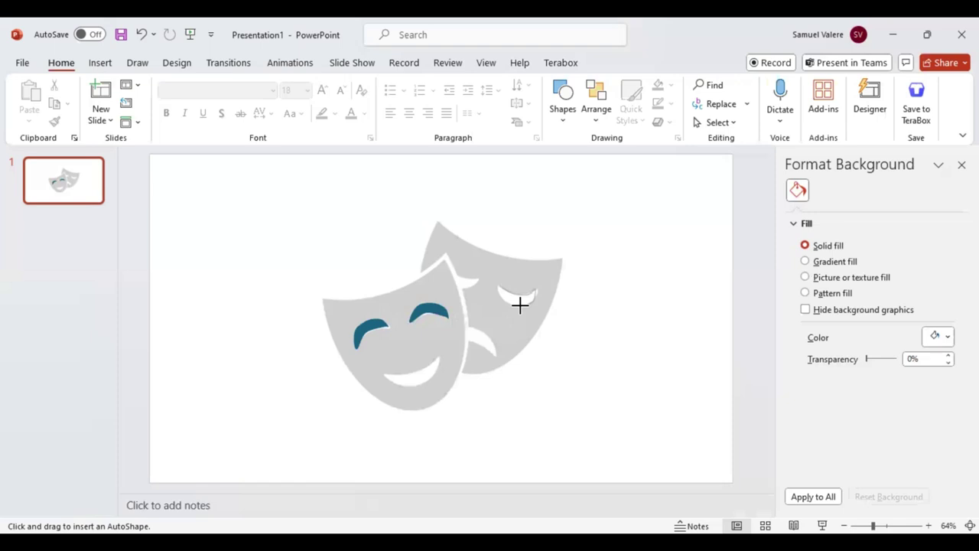
Step: Cover the tragedy mask's eye with a blue shape and the comedy mouth with a smile arc
{"action": "left_click", "coordinate": [496, 284]}
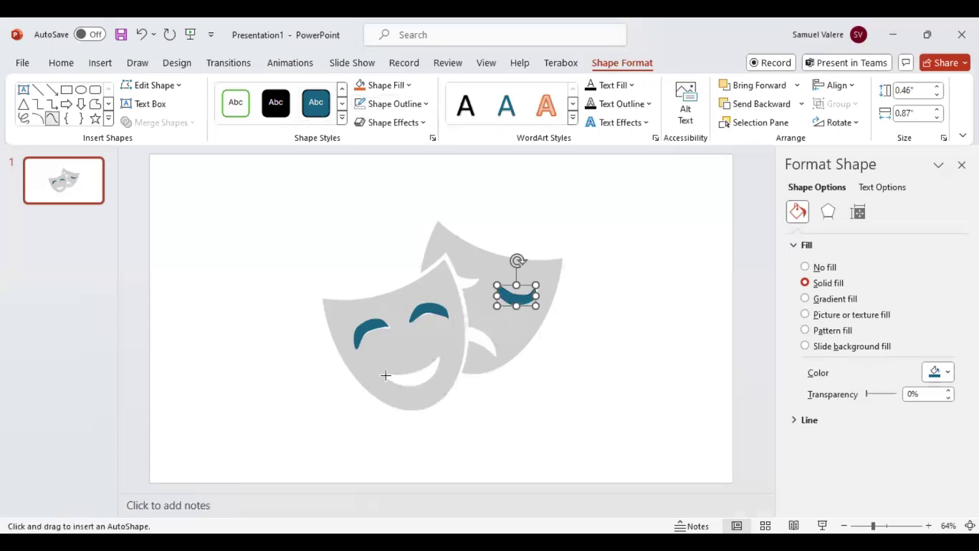
{"action": "key", "text": "Escape"}
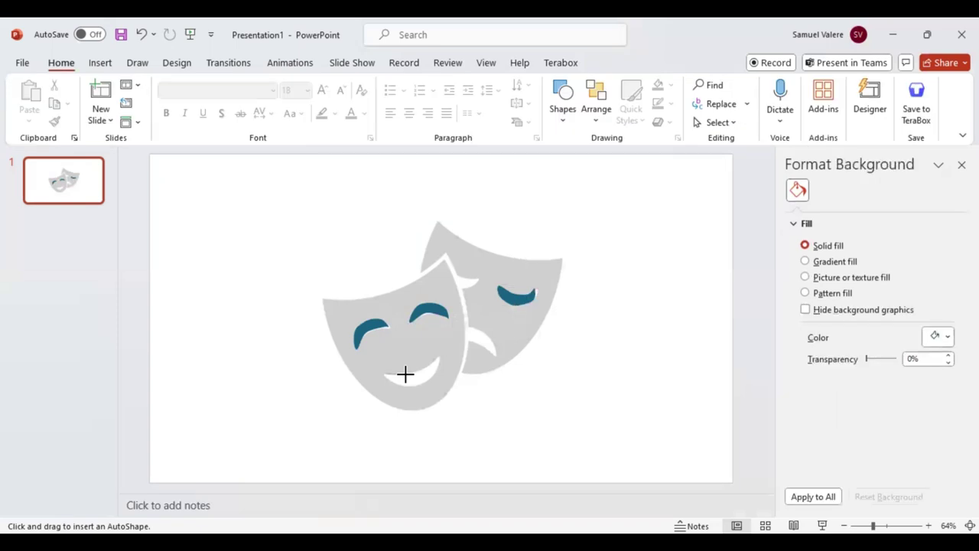
{"action": "left_click_drag", "start_coordinate": [406, 373], "coordinate": [436, 355]}
{"action": "left_click_drag", "start_coordinate": [381, 372], "coordinate": [438, 386]}
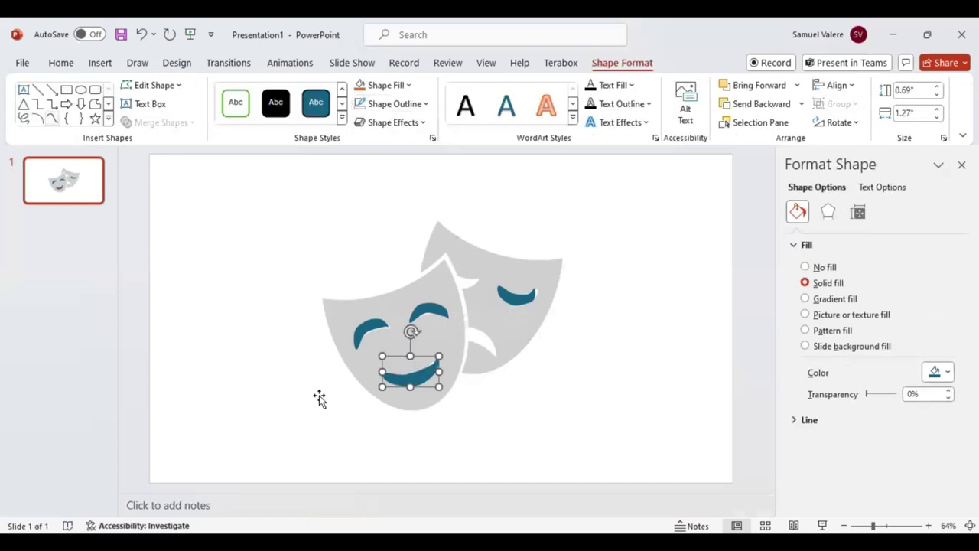
Step: Select the eye and mouth tracing shapes together and remove them from the slide
{"action": "left_click", "coordinate": [395, 321], "text": "shift"}
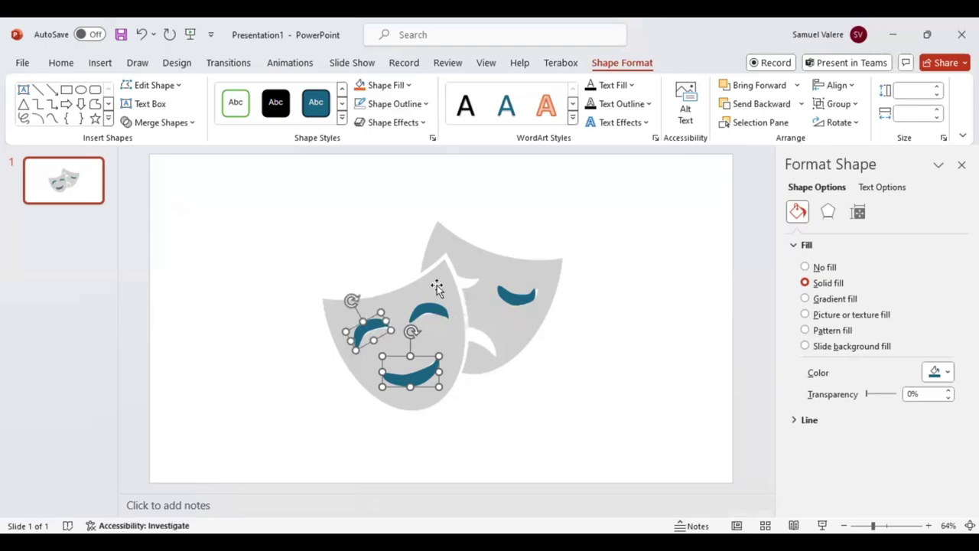
{"action": "left_click", "coordinate": [430, 310], "text": "shift"}
{"action": "left_click", "coordinate": [516, 294], "text": "shift"}
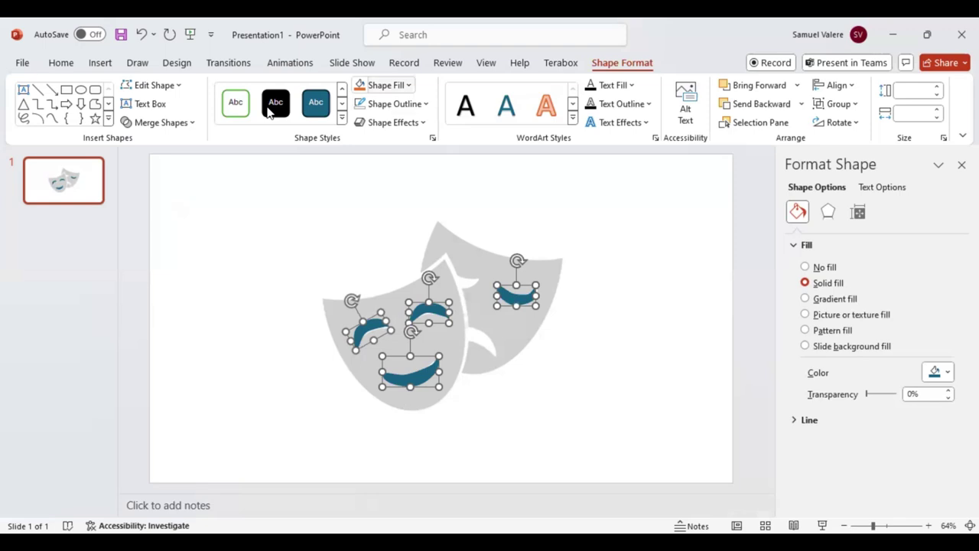
{"action": "key", "text": "ctrl+z"}
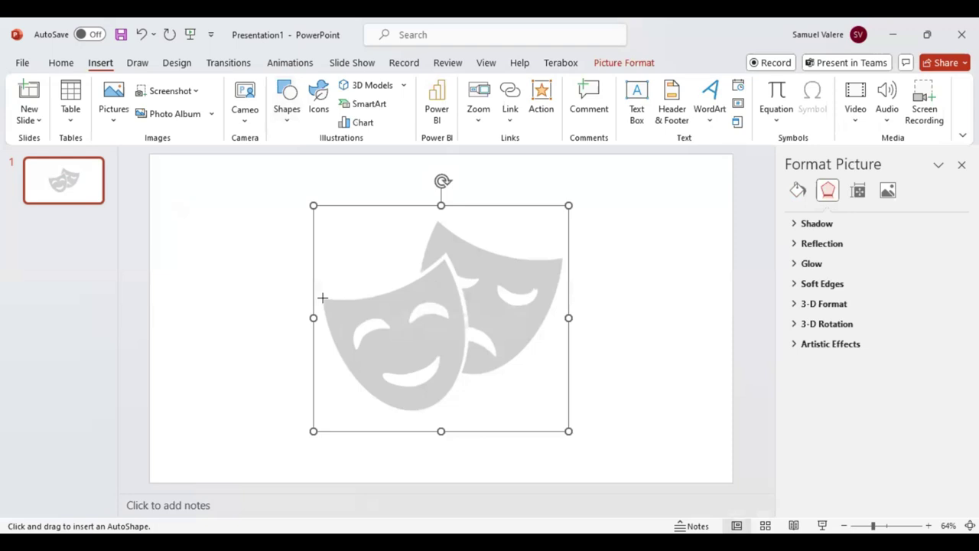
{"action": "key", "text": "Escape"}
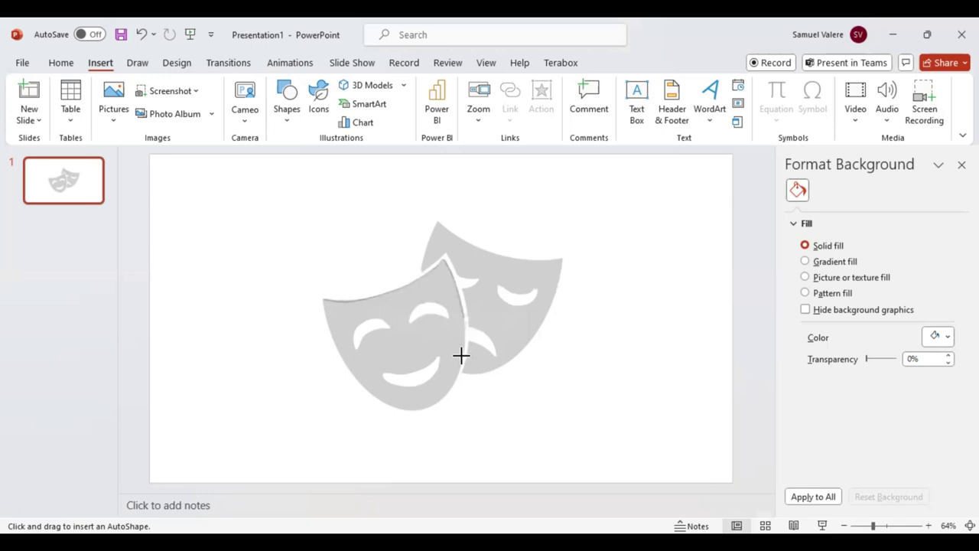
Step: Trace the comedy mask outline as a closed freeform shape and fill it solid black
{"action": "left_click", "coordinate": [448, 392]}
{"action": "left_click", "coordinate": [392, 407]}
{"action": "left_click", "coordinate": [337, 352]}
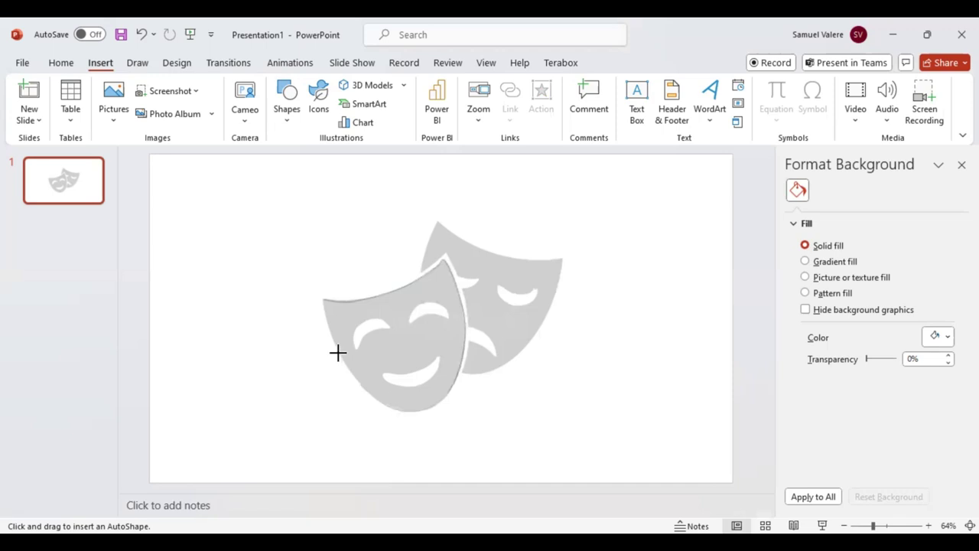
{"action": "left_click", "coordinate": [323, 313]}
{"action": "left_click", "coordinate": [321, 299]}
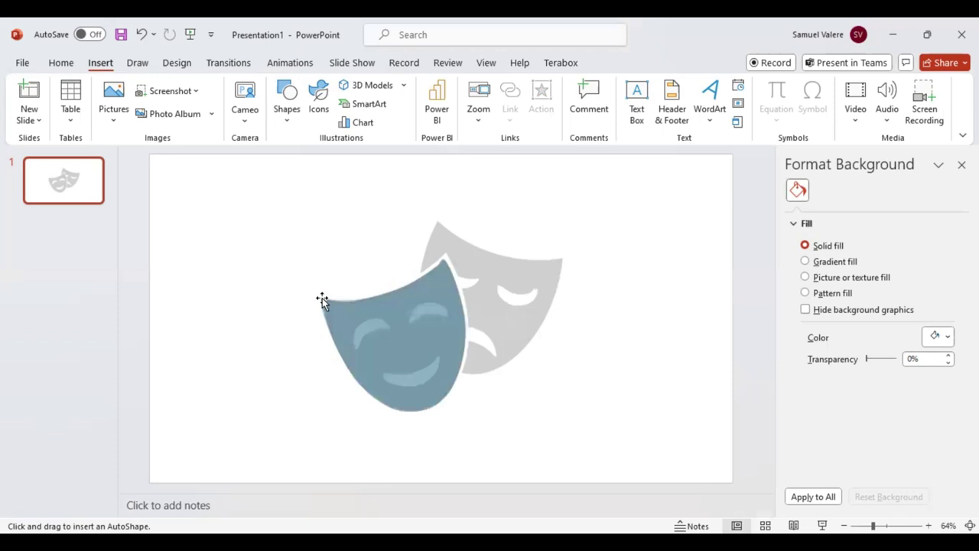
{"action": "left_click", "coordinate": [321, 300]}
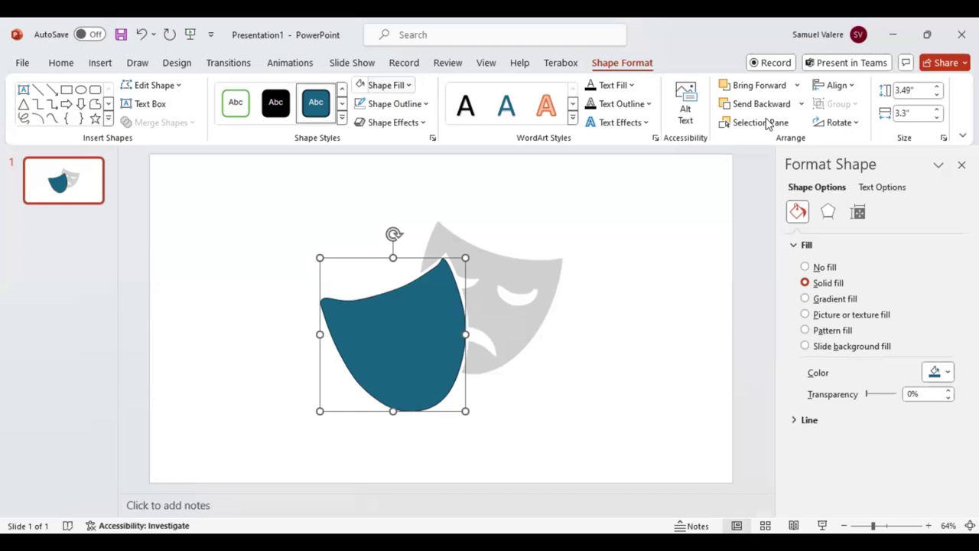
{"action": "left_click", "coordinate": [52, 119]}
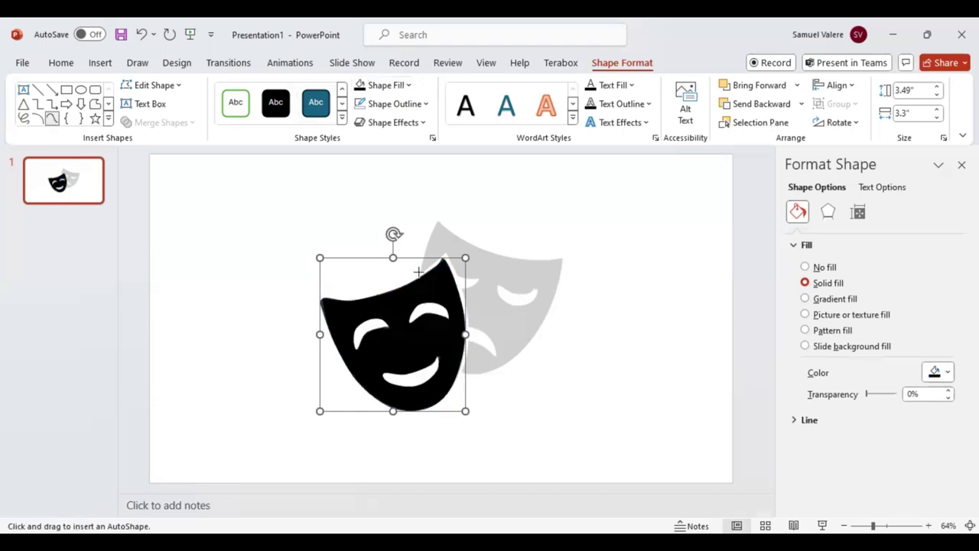
{"action": "left_click", "coordinate": [426, 242]}
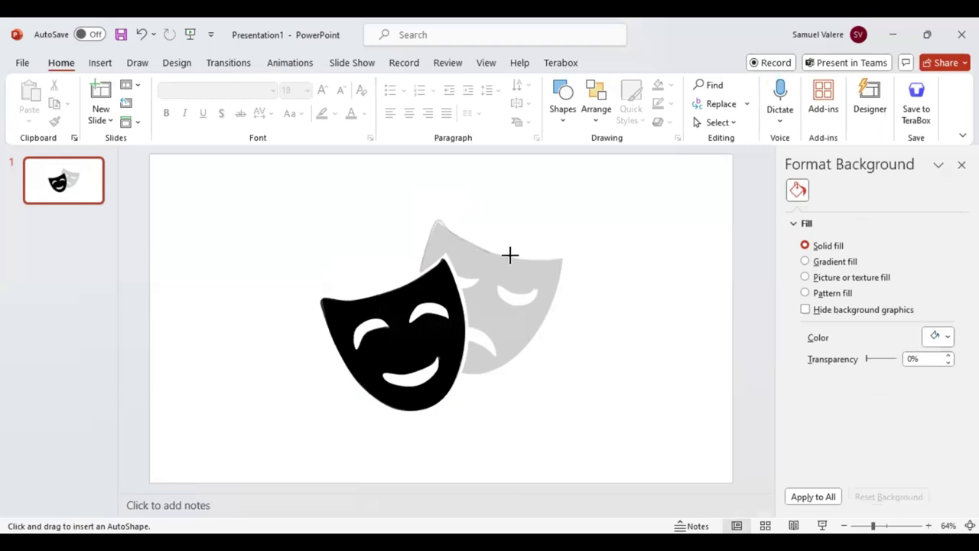
Step: Trace the tragedy mask outline point by point into a closed blue freeform, about 3.55" by 3.33"
{"action": "left_click", "coordinate": [548, 261]}
{"action": "left_click", "coordinate": [561, 259]}
{"action": "left_click", "coordinate": [566, 262]}
{"action": "left_click", "coordinate": [538, 331]}
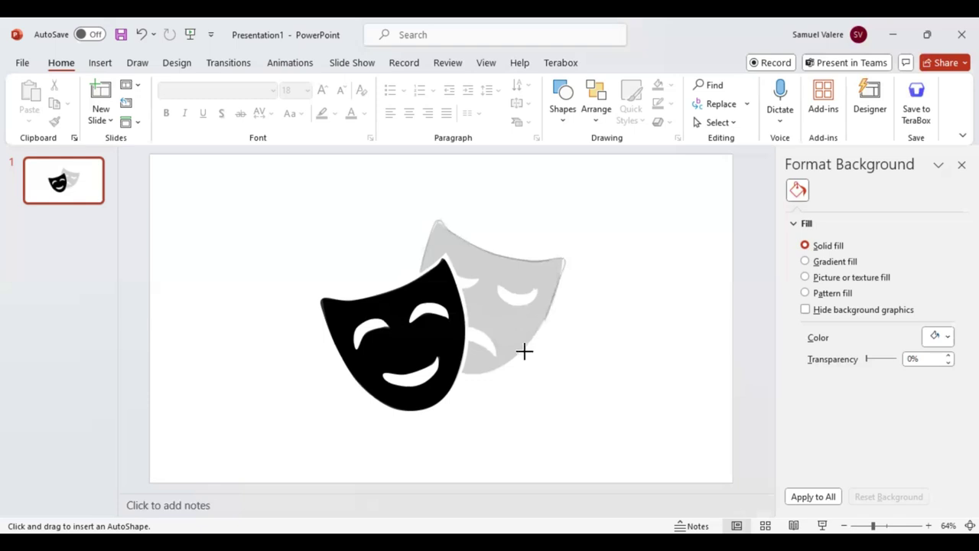
{"action": "left_click", "coordinate": [511, 356]}
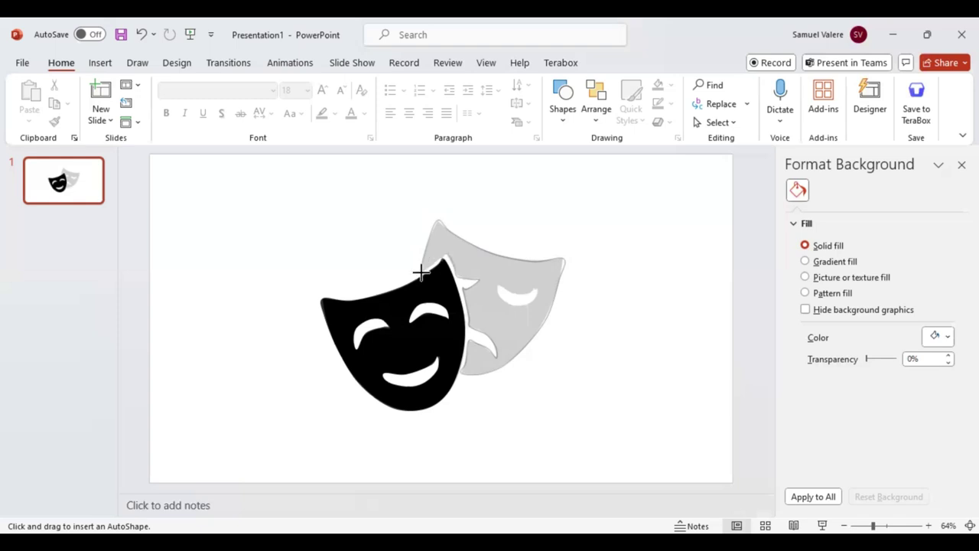
{"action": "left_click", "coordinate": [419, 272]}
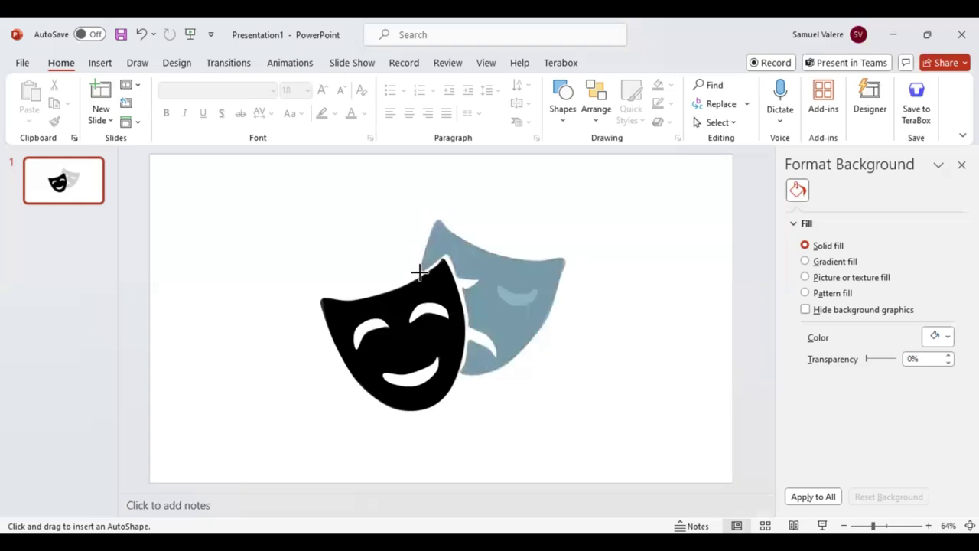
{"action": "left_click", "coordinate": [328, 109]}
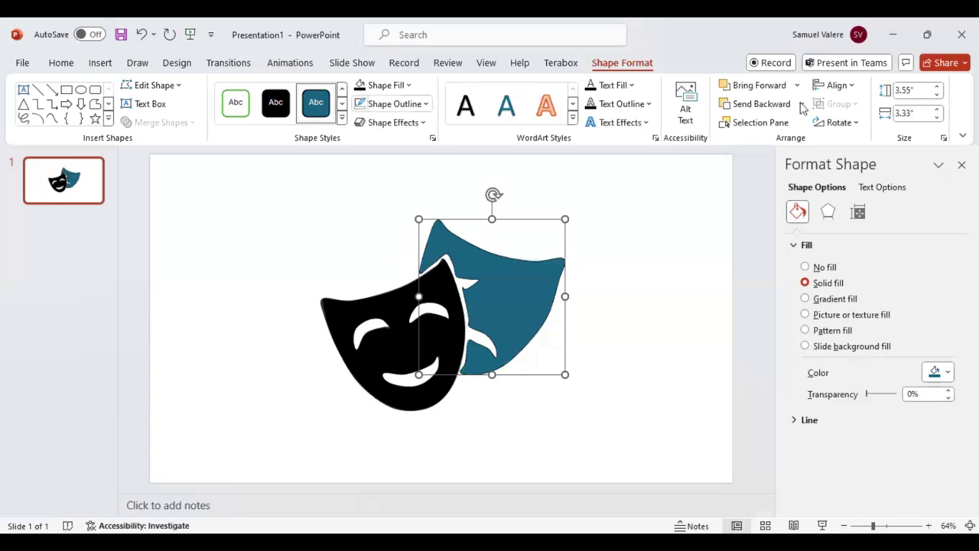
Step: Fill the tragedy mask black too, then select the reference picture and shrink it toward the upper right
{"action": "key", "text": "ctrl+z"}
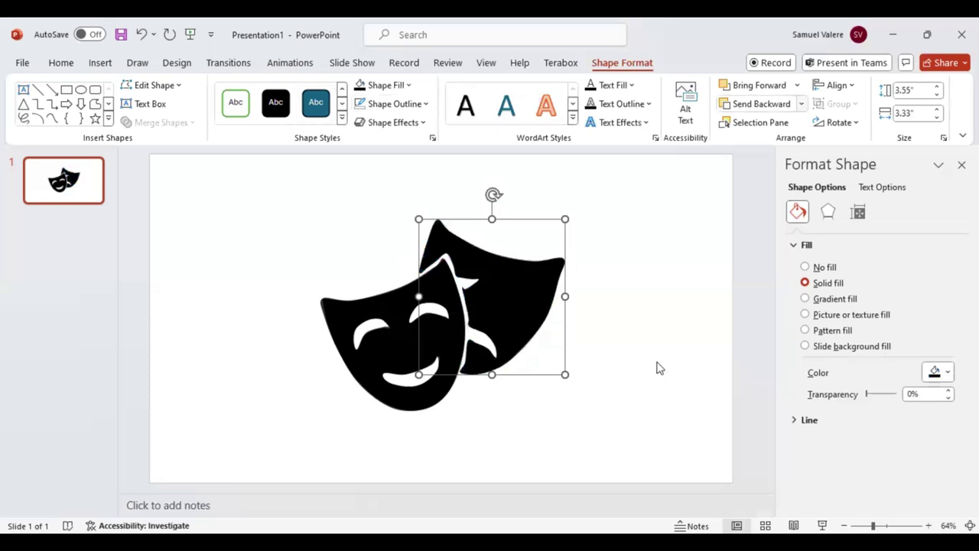
{"action": "left_click", "coordinate": [579, 344]}
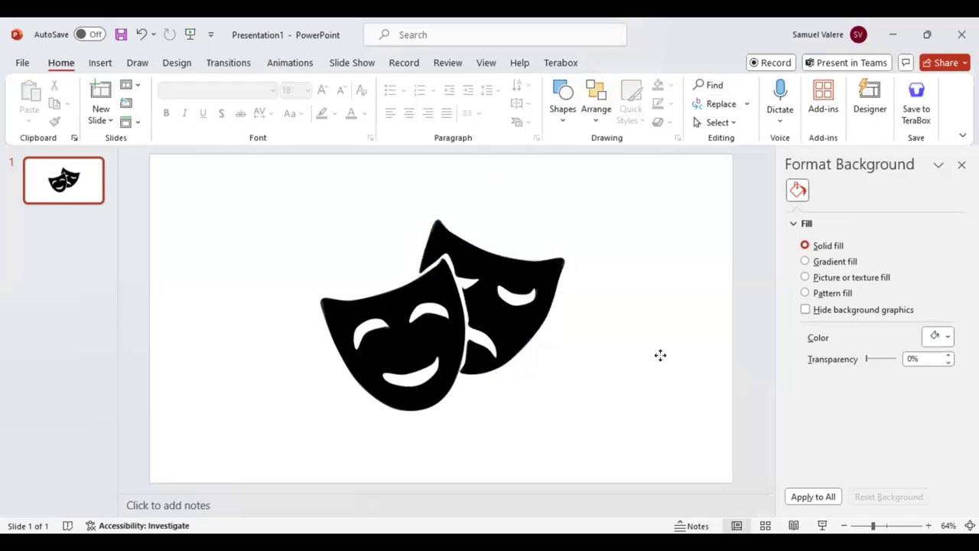
{"action": "key", "text": "Tab"}
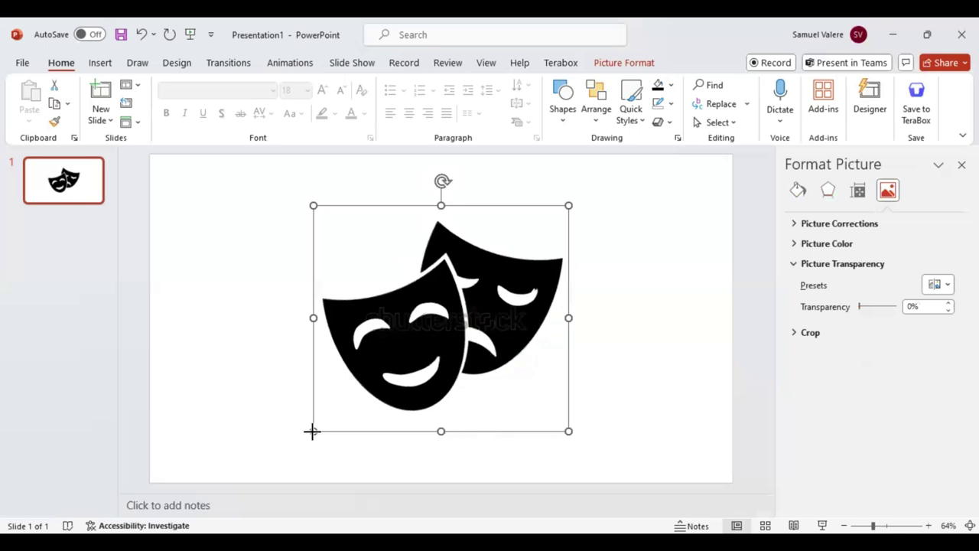
{"action": "mouse_move", "coordinate": [312, 431]}
{"action": "left_mouse_down"}
{"action": "mouse_move", "coordinate": [546, 260]}
{"action": "mouse_move", "coordinate": [671, 219]}
{"action": "left_mouse_up"}
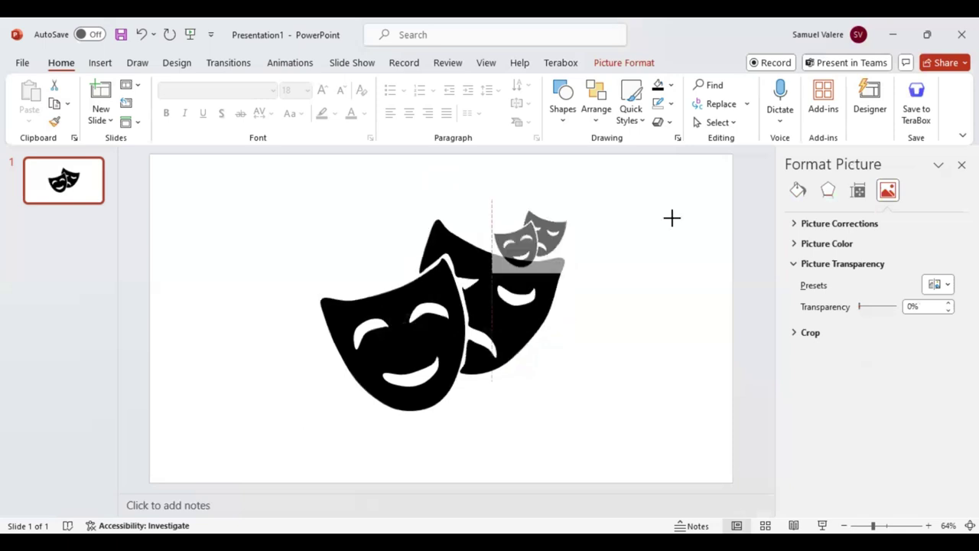